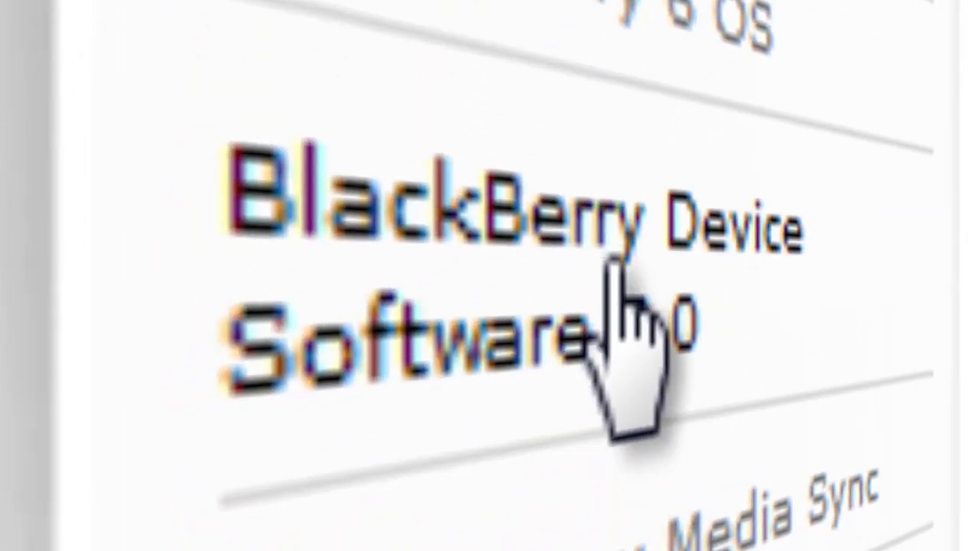
Open the BlackBerry Device Software 5.0 page and scroll down to its Update section.
click(616, 261)
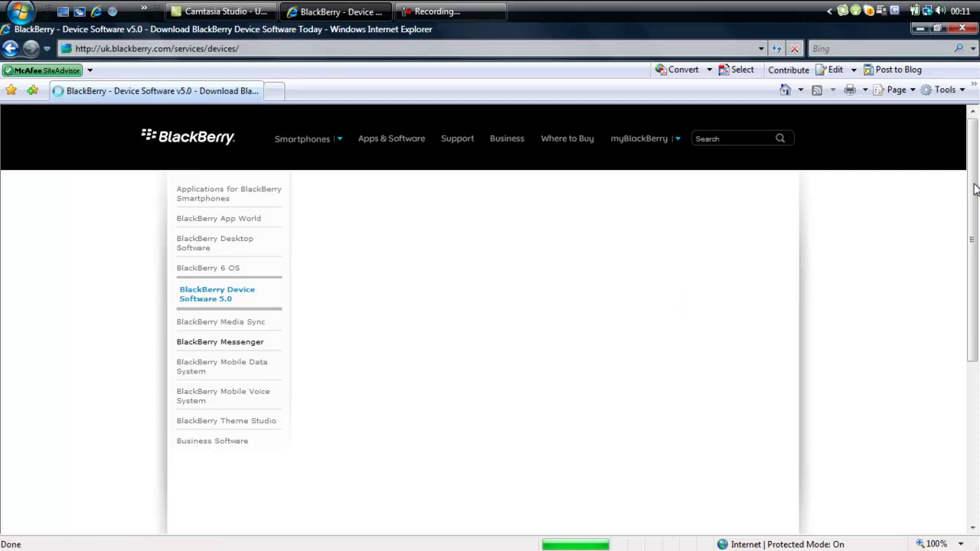
scroll(971, 215, down, 3)
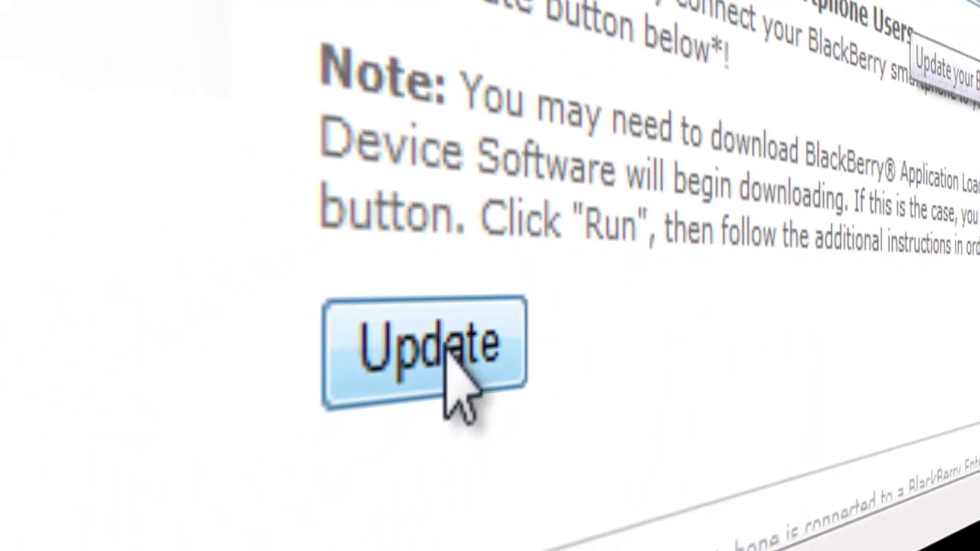
Check for device software updates on the USB-connected BlackBerry 8520.
click(450, 357)
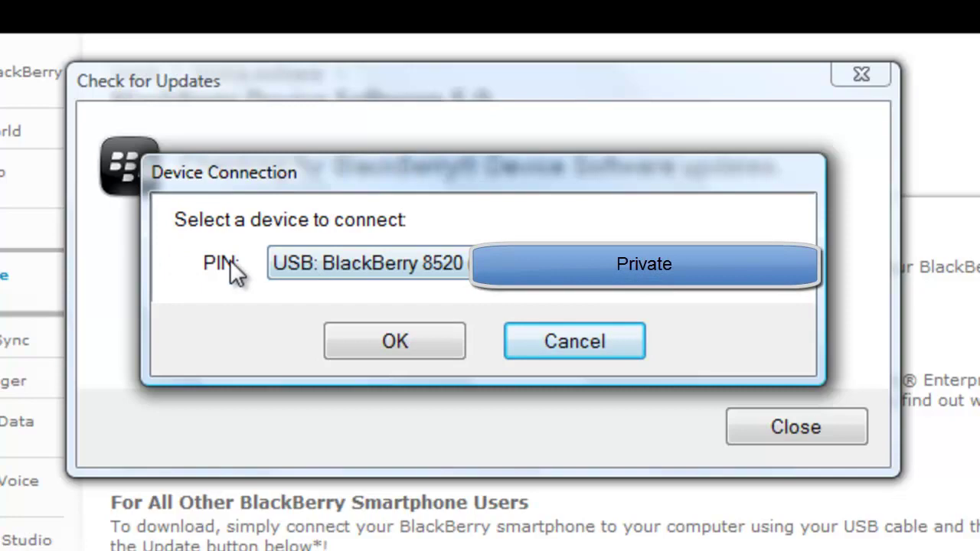
click(399, 341)
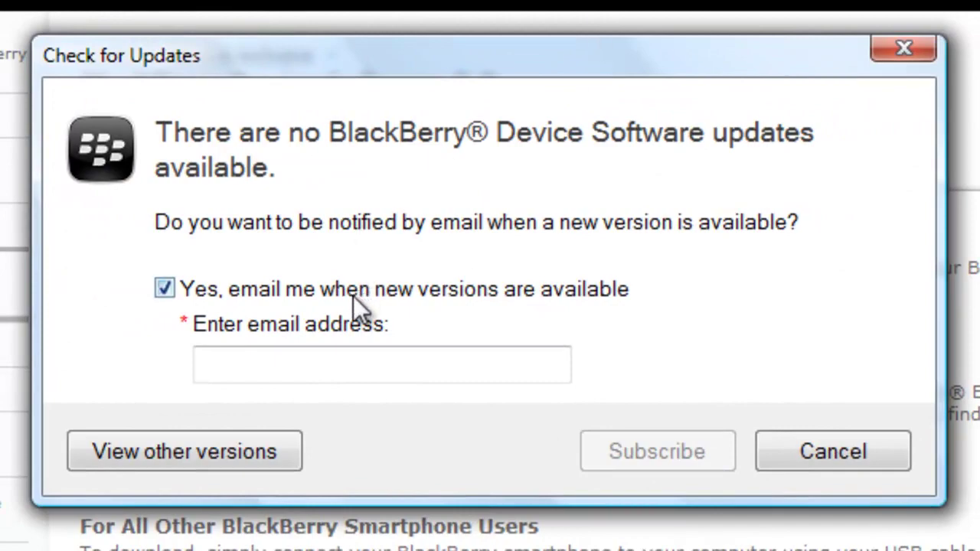
Pick version 5.0.0.681 from the other versions list, then install it and its Desktop Software component.
click(239, 467)
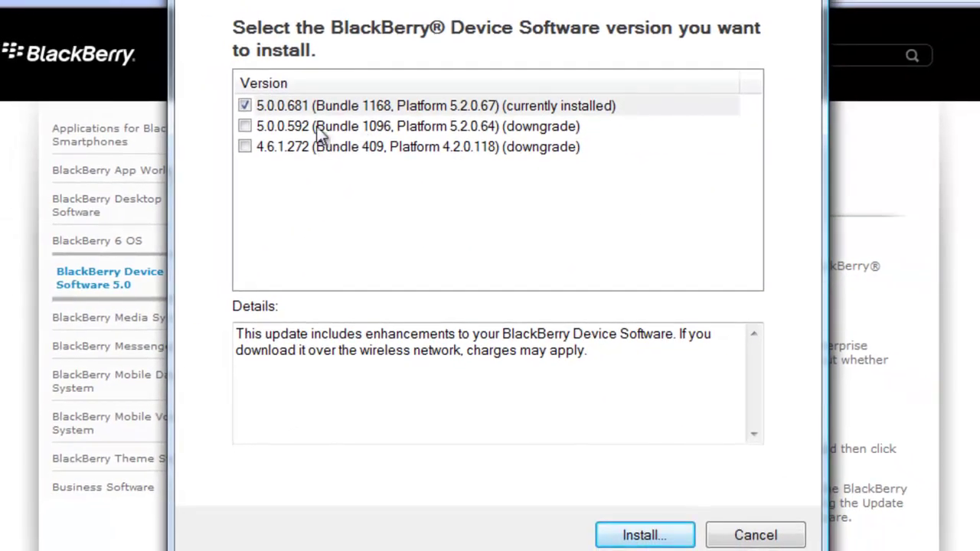
click(317, 127)
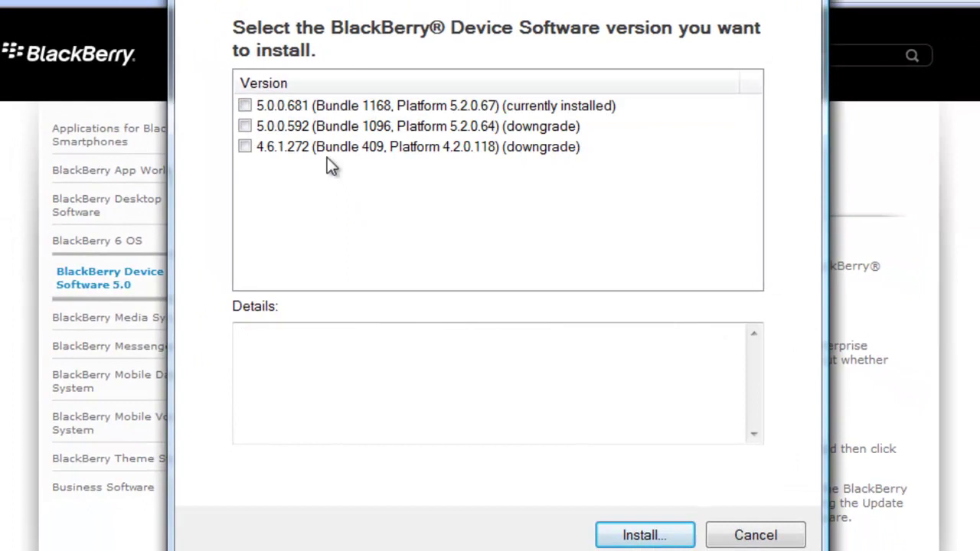
click(320, 147)
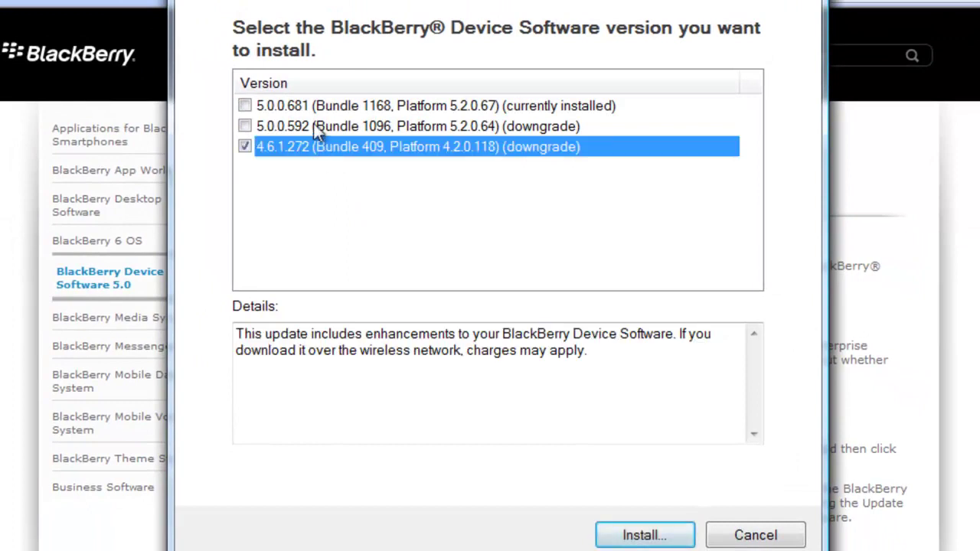
click(314, 126)
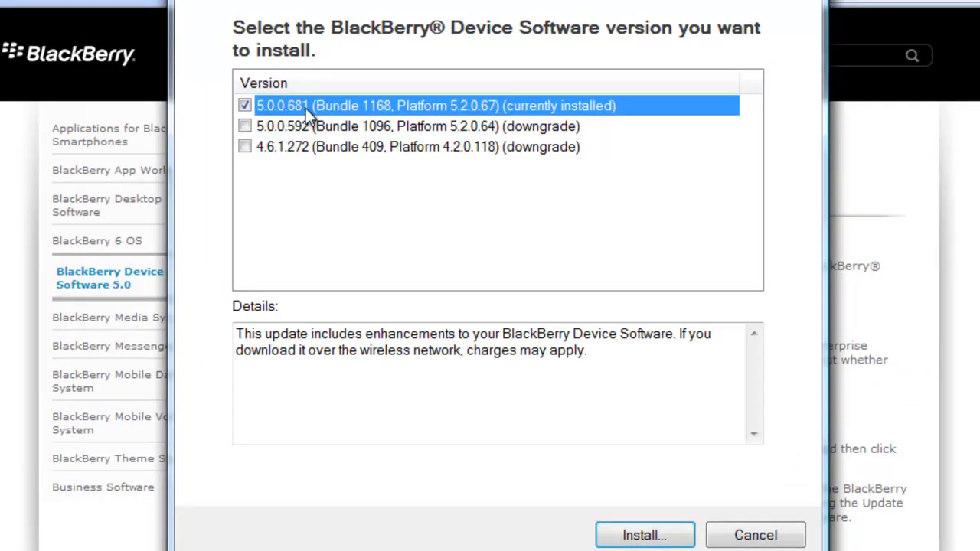
click(308, 126)
click(313, 145)
click(307, 106)
click(647, 535)
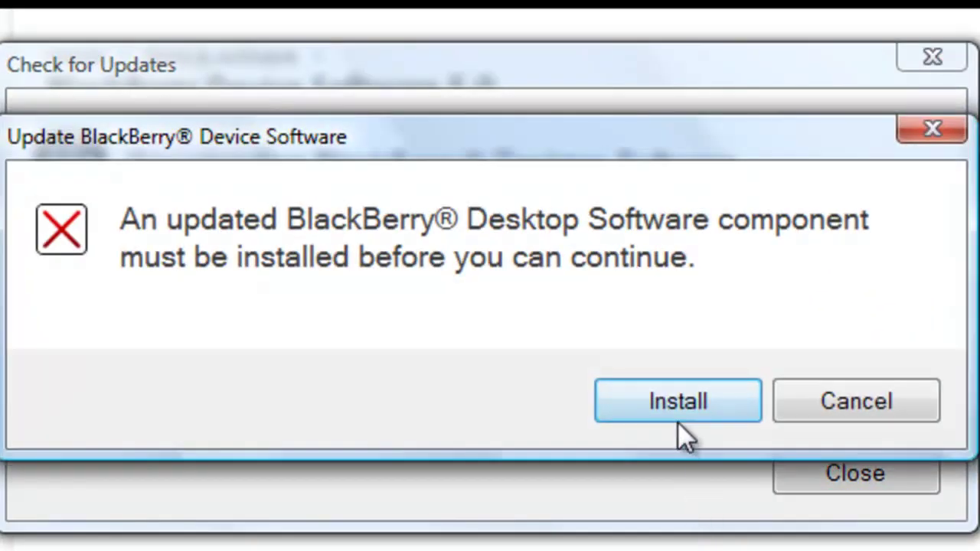
click(728, 411)
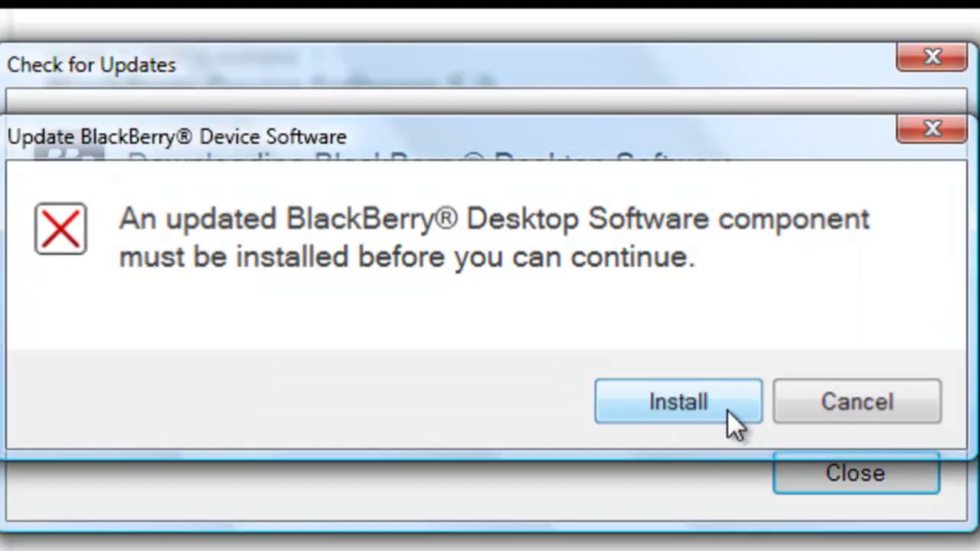